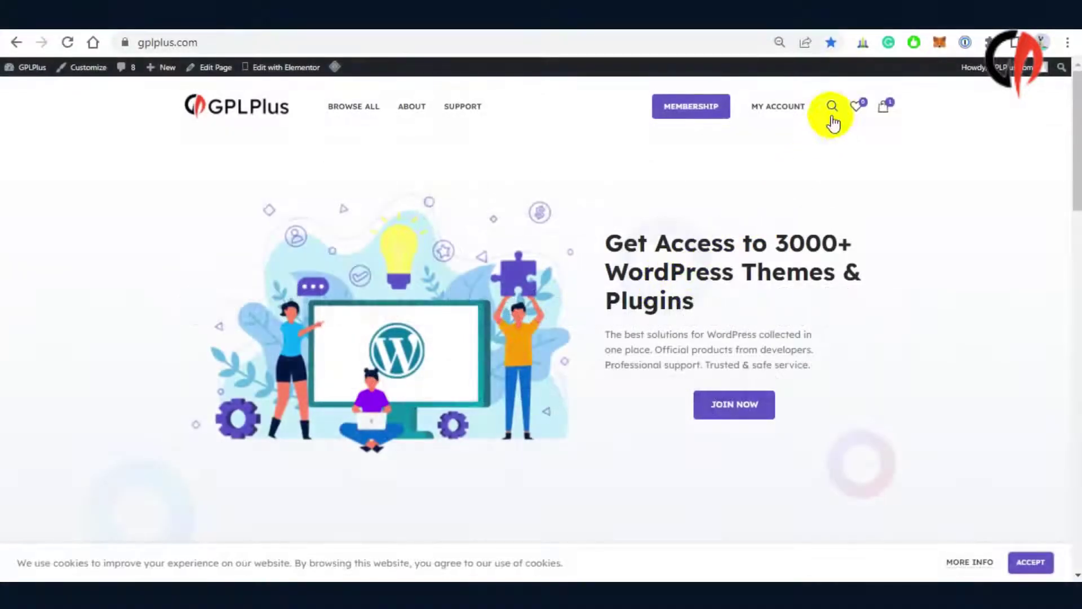
- Search GPLPlus for 'cartflows' and open the CartFlows Pro 1.9.1 free download
left_click(831, 115)
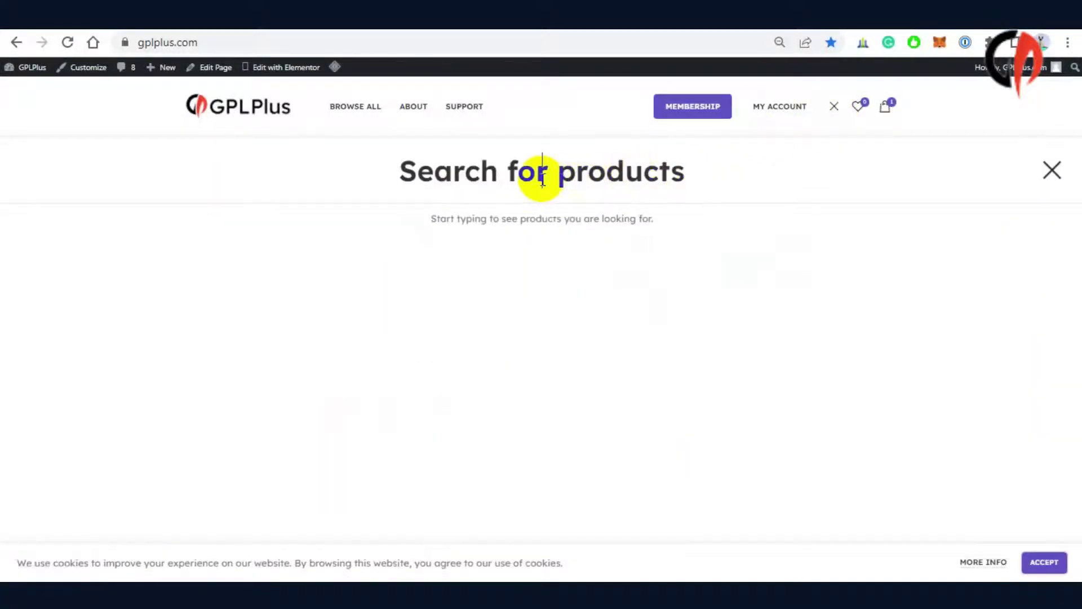
type("cartflows")
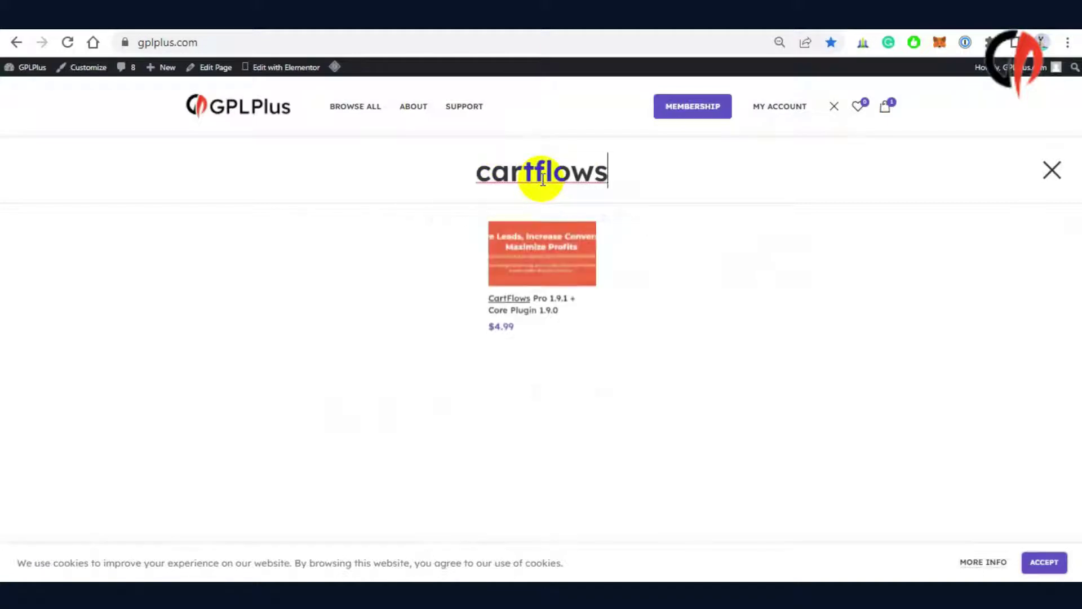
left_click(540, 257)
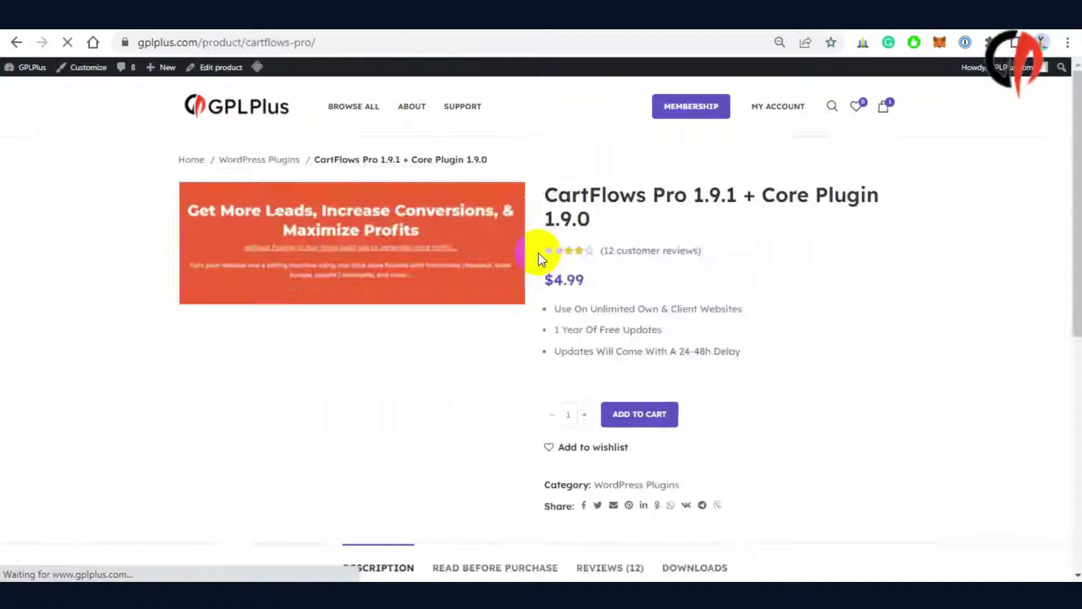
scroll(538, 253, "down", 2)
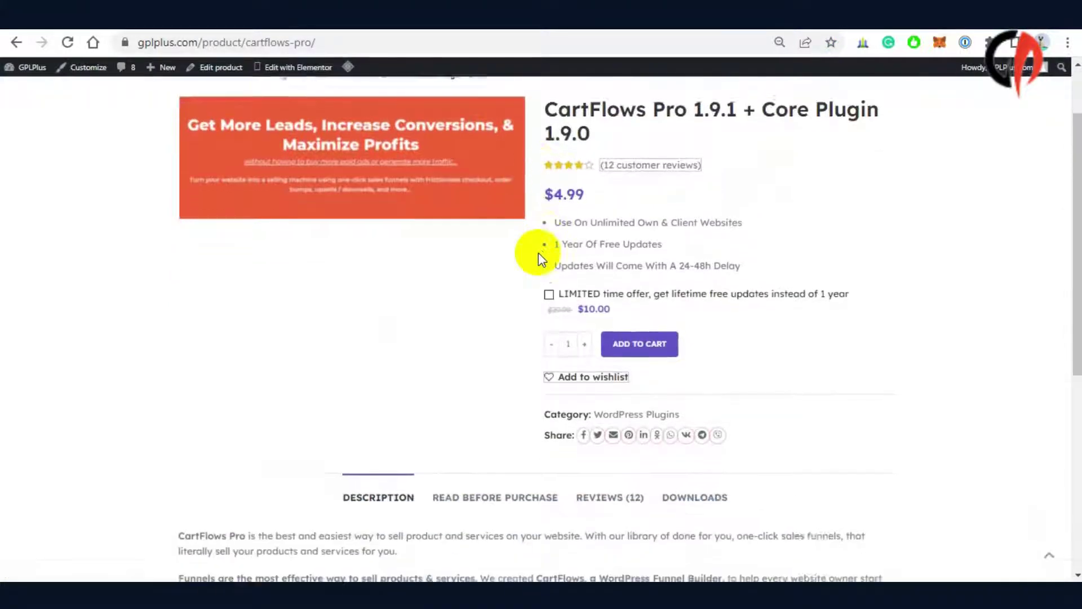
scroll(539, 252, "down", 4)
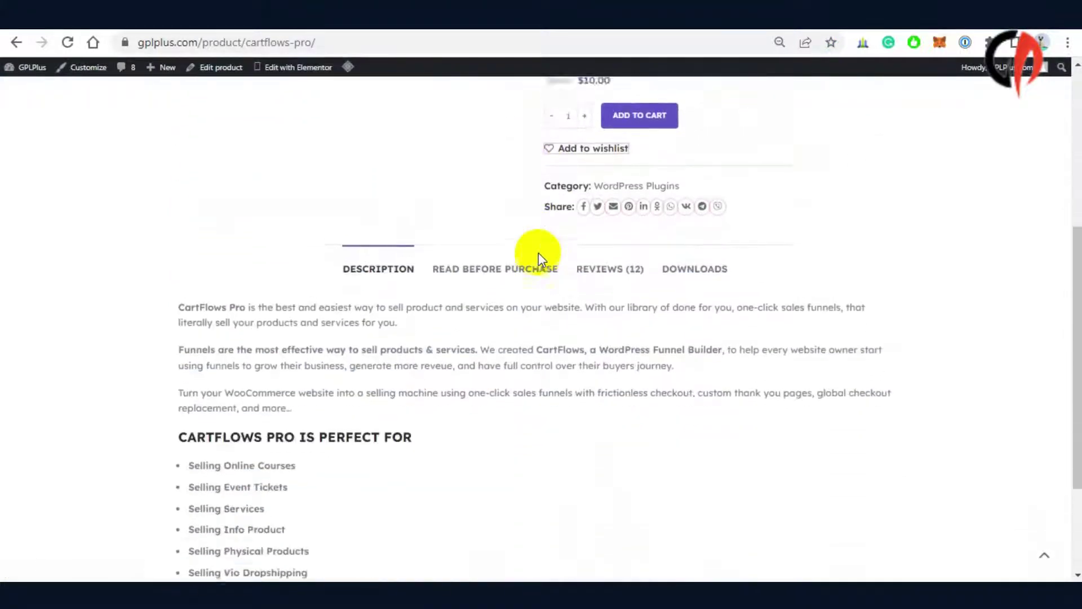
left_click(697, 269)
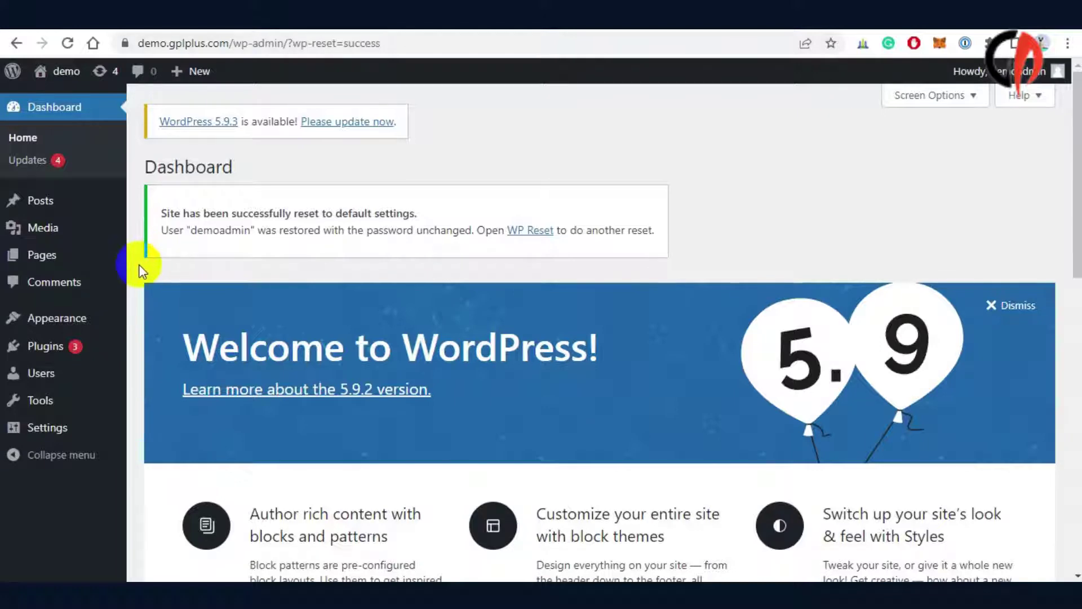
- Go to Plugins > Add New and show the Upload Plugin zip panel
mouse_move(36, 350)
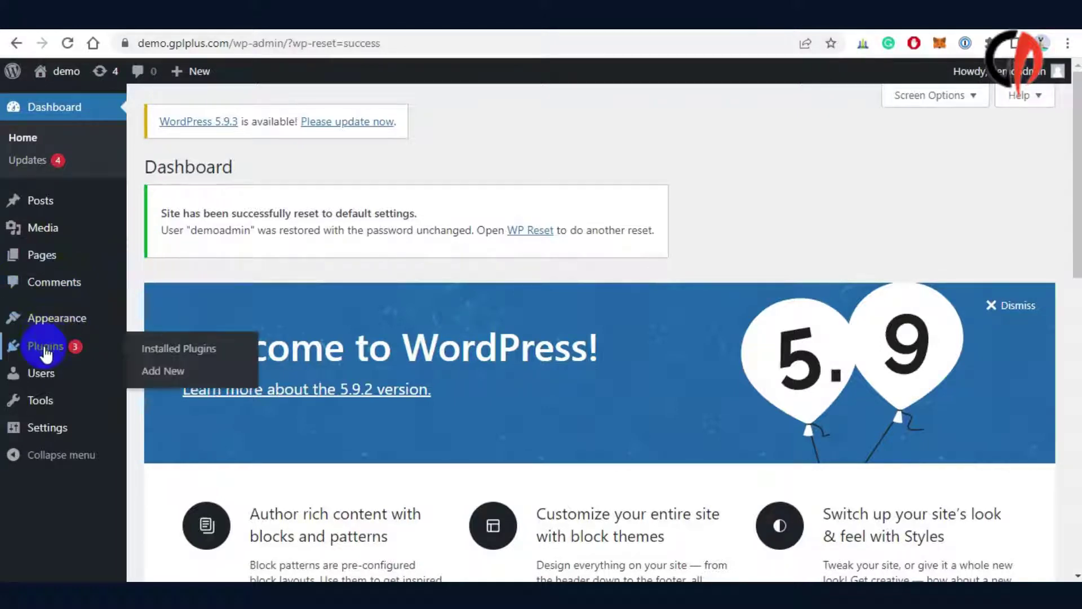
left_click(160, 376)
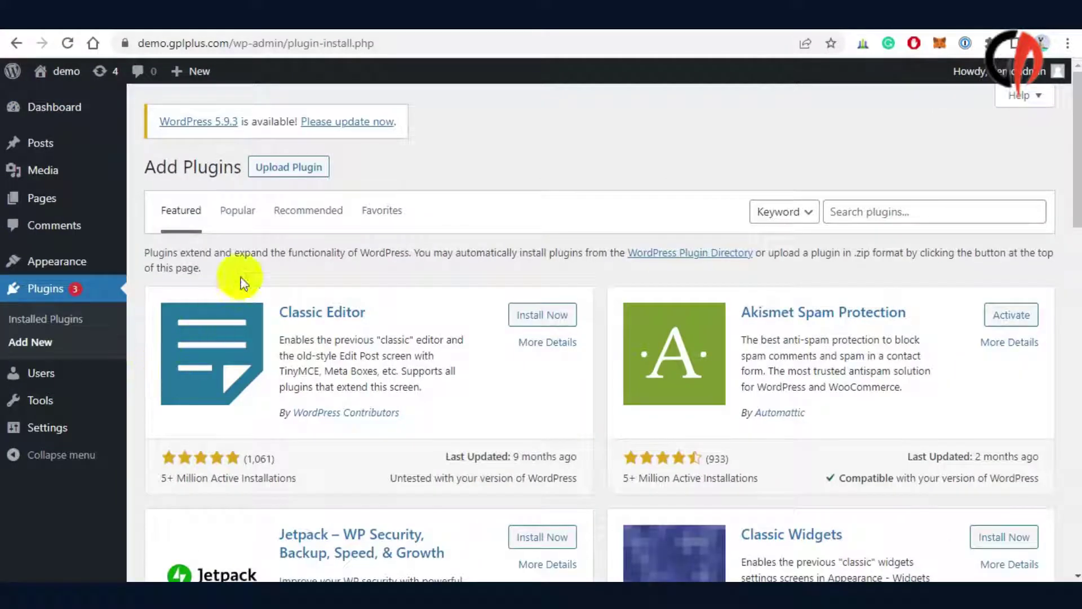
left_click(288, 169)
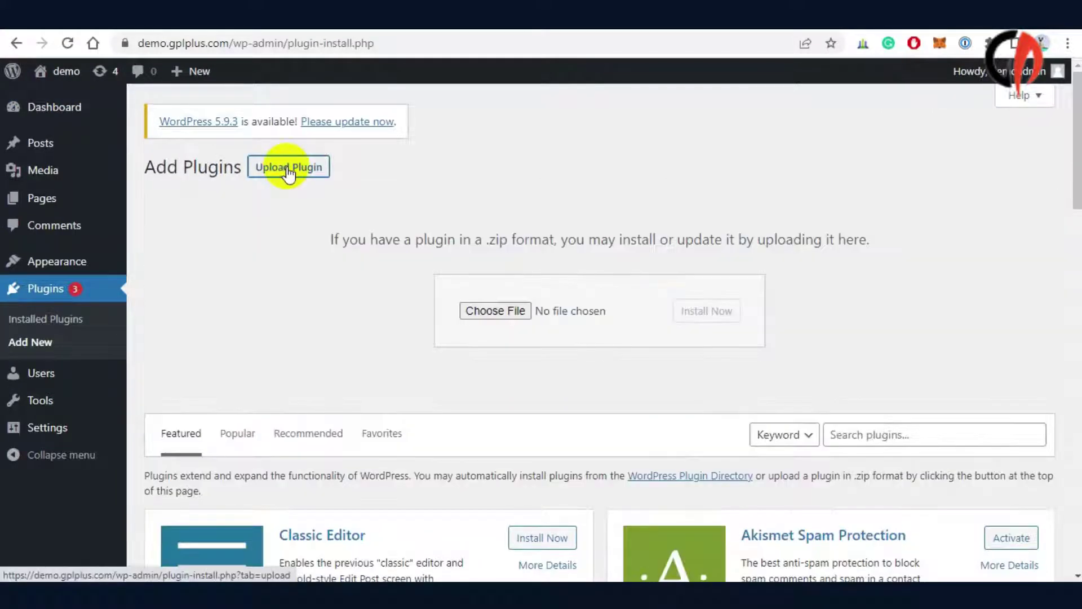
- Extract cartflows-package.zip into the Download folder from the file picker
left_click(496, 311)
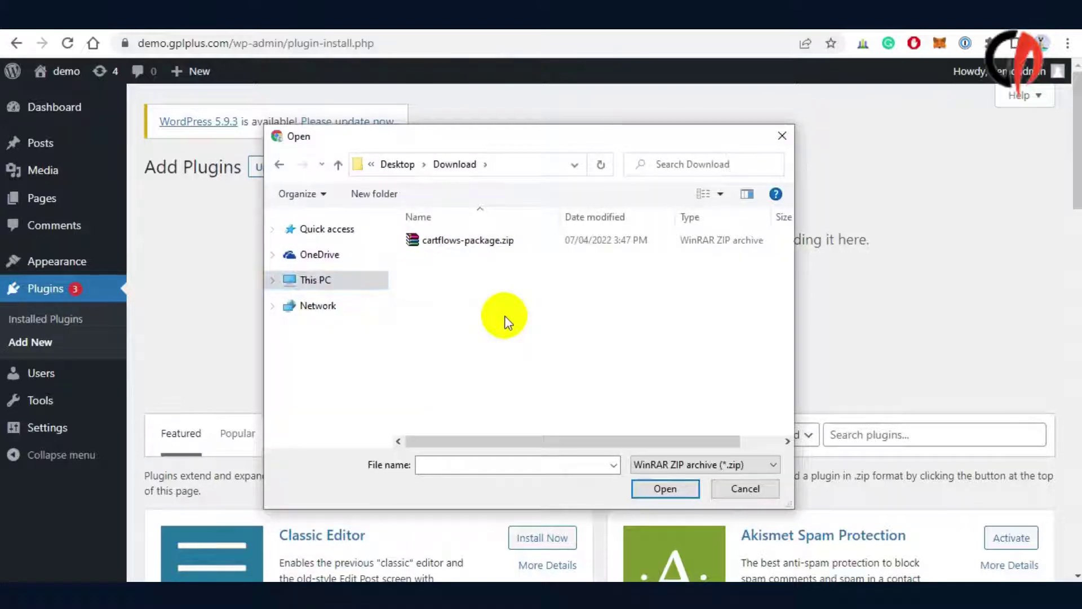
left_click(465, 247)
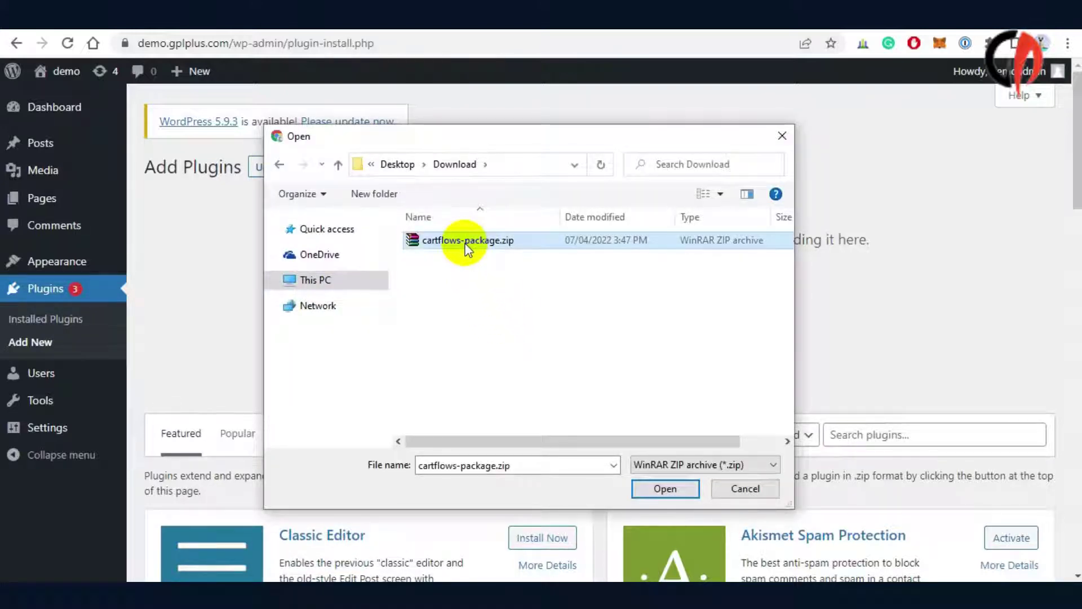
right_click(463, 247)
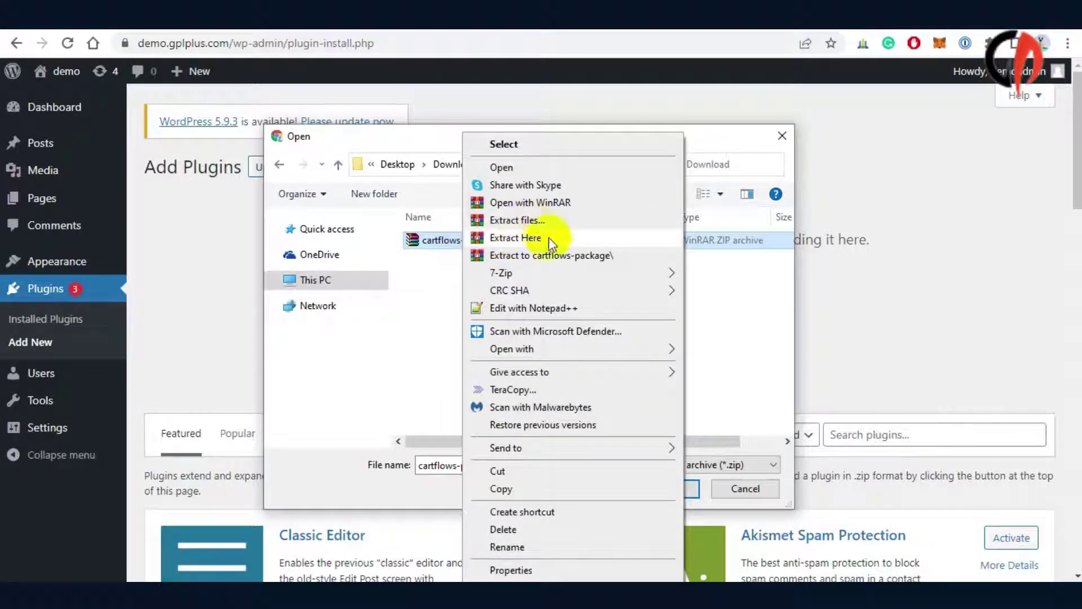
left_click(524, 239)
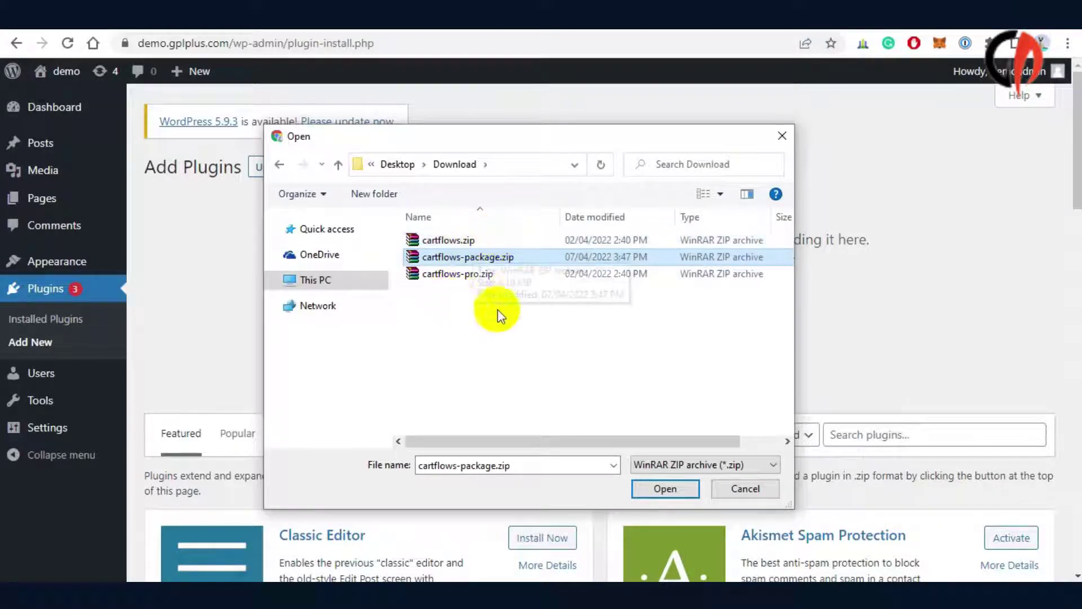
- Pick cartflows.zip as the plugin archive to upload
left_click(454, 240)
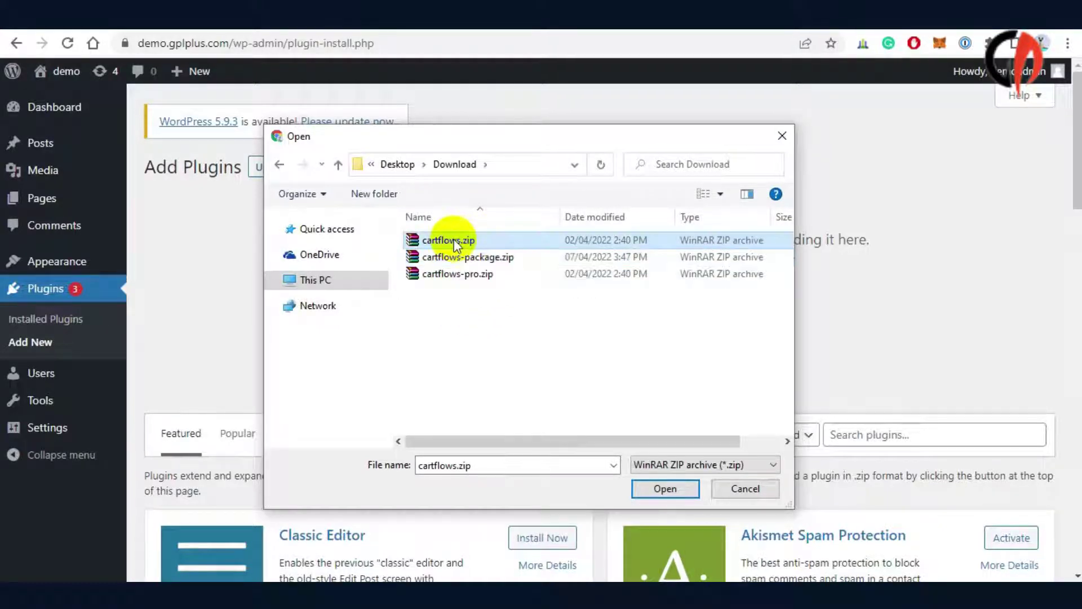
left_click(450, 274)
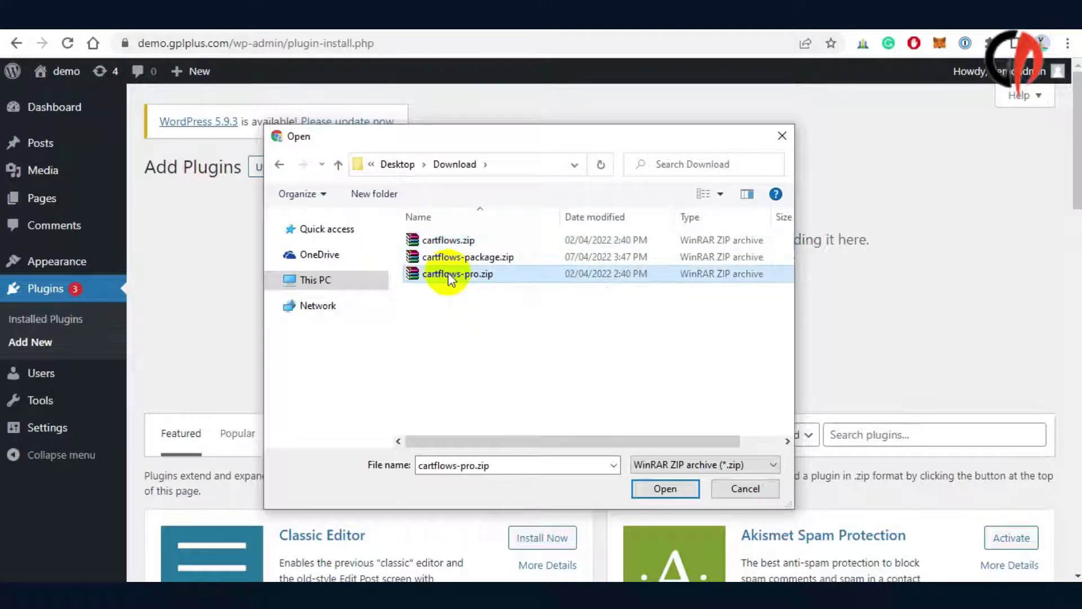
left_click(448, 239)
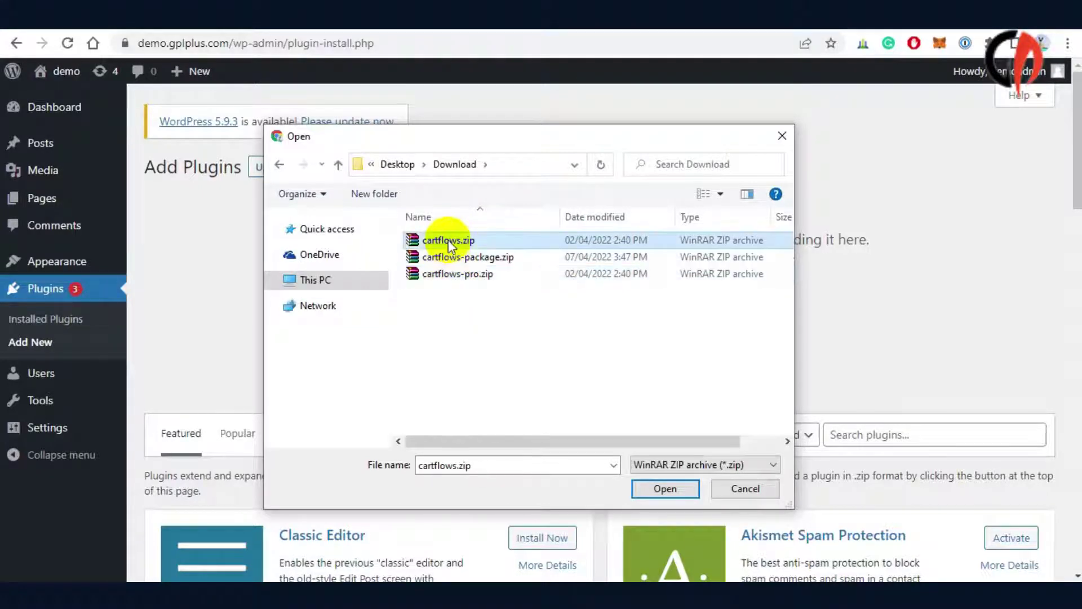
left_click(440, 271)
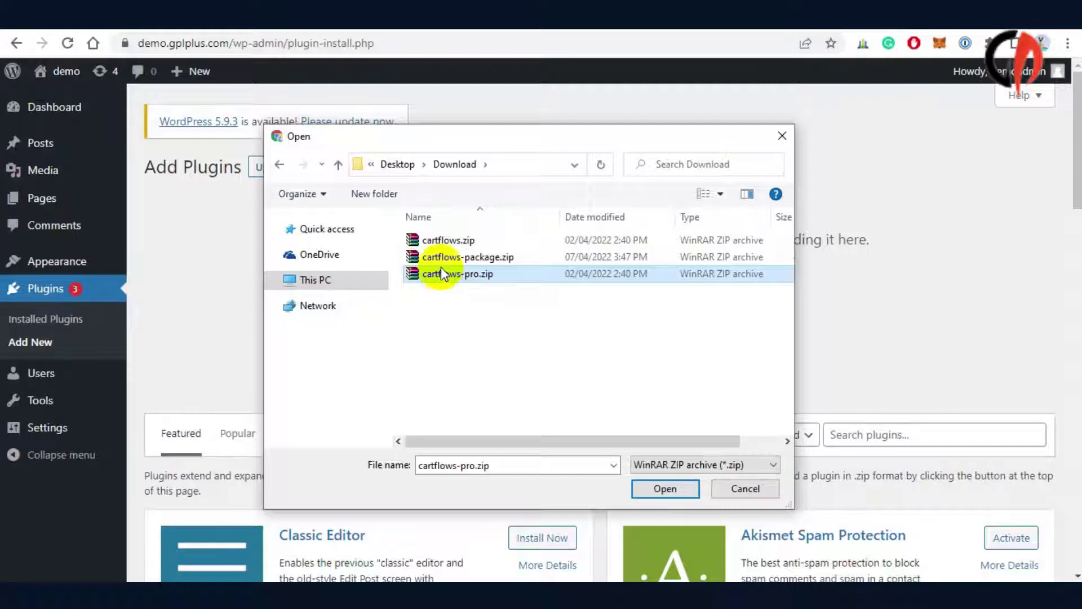
left_click(435, 243)
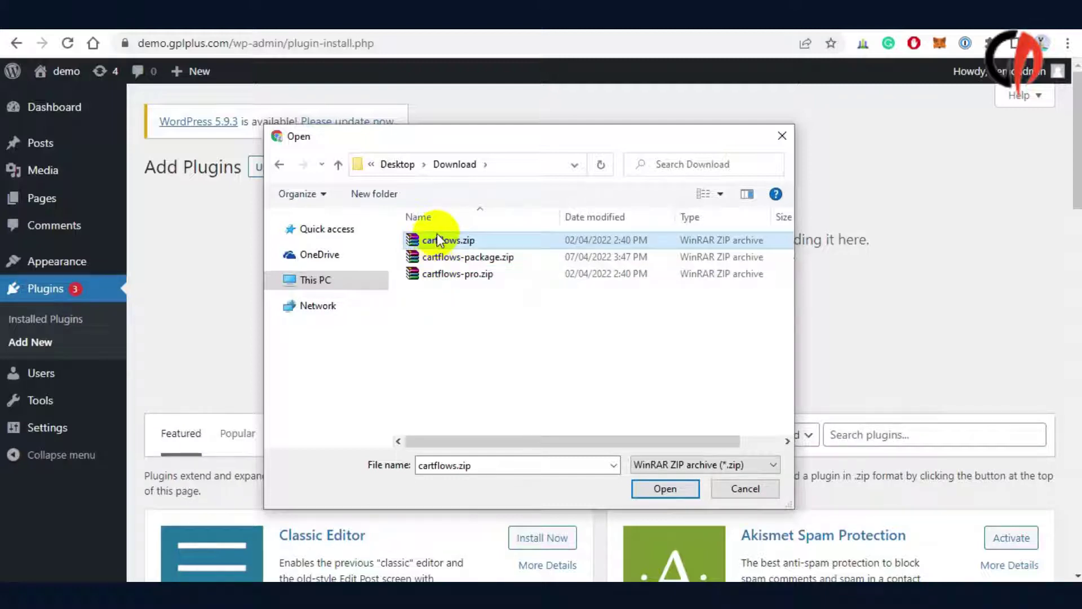
- Upload cartflows.zip, install it, and activate the CartFlows plugin
left_click(659, 486)
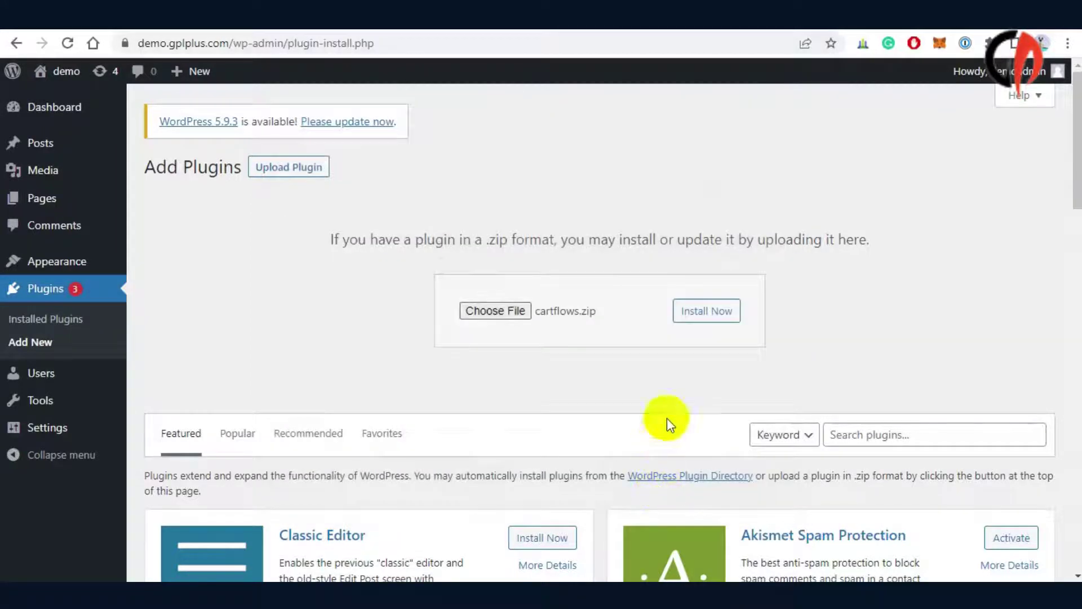
left_click(692, 310)
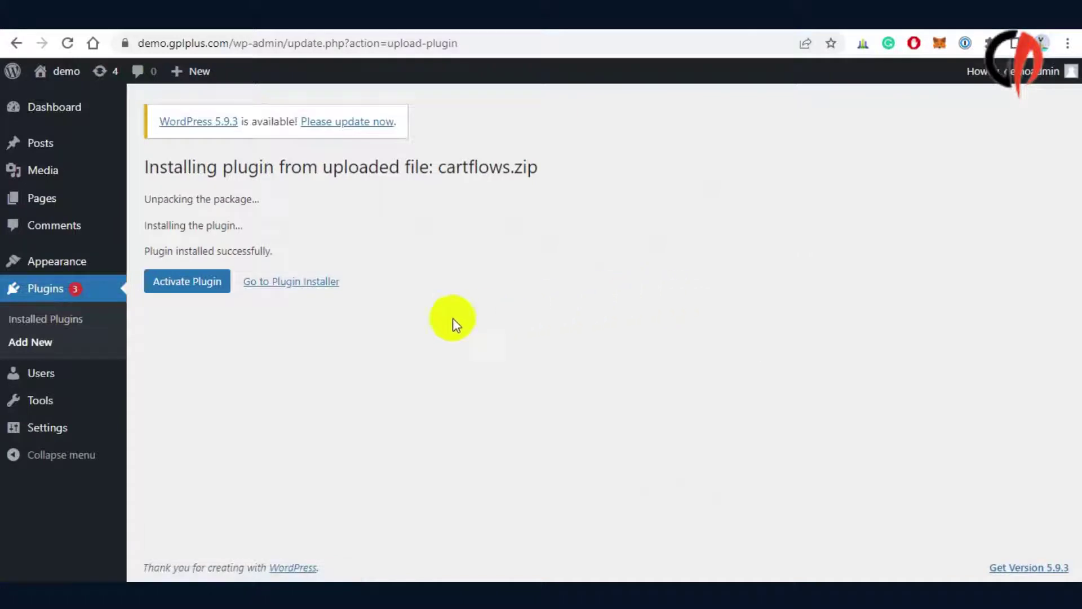
left_click(199, 285)
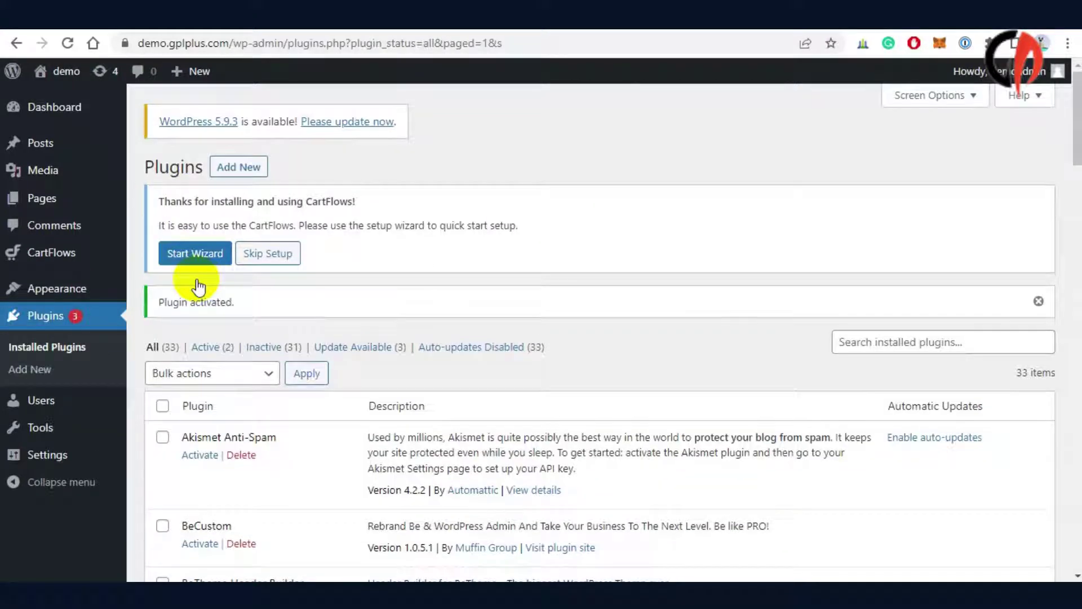
- Upload cartflows-pro.zip through Add New Plugins and install it
left_click(37, 371)
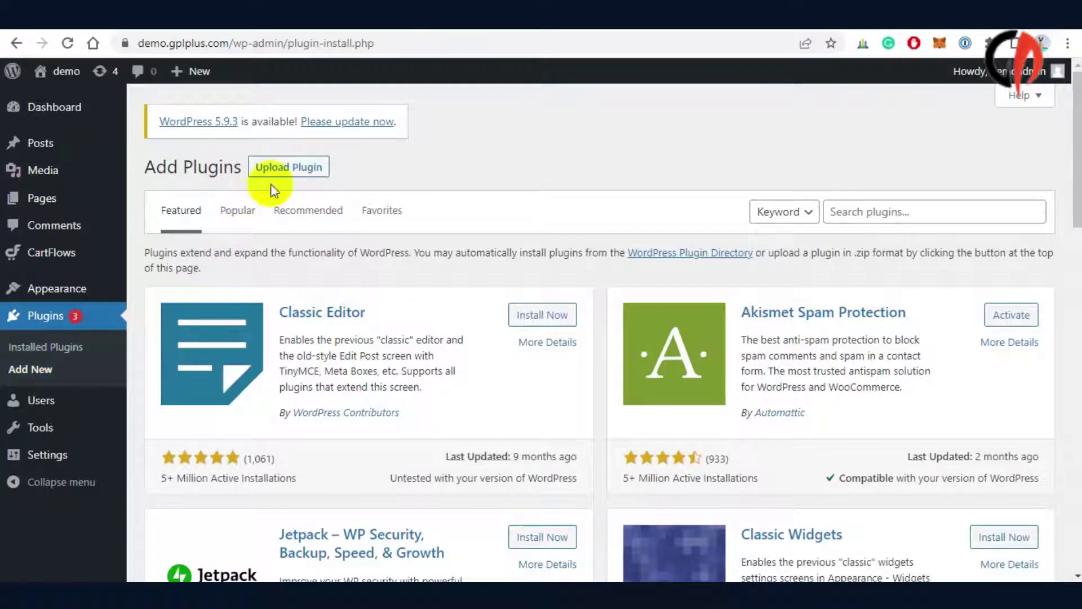
left_click(274, 186)
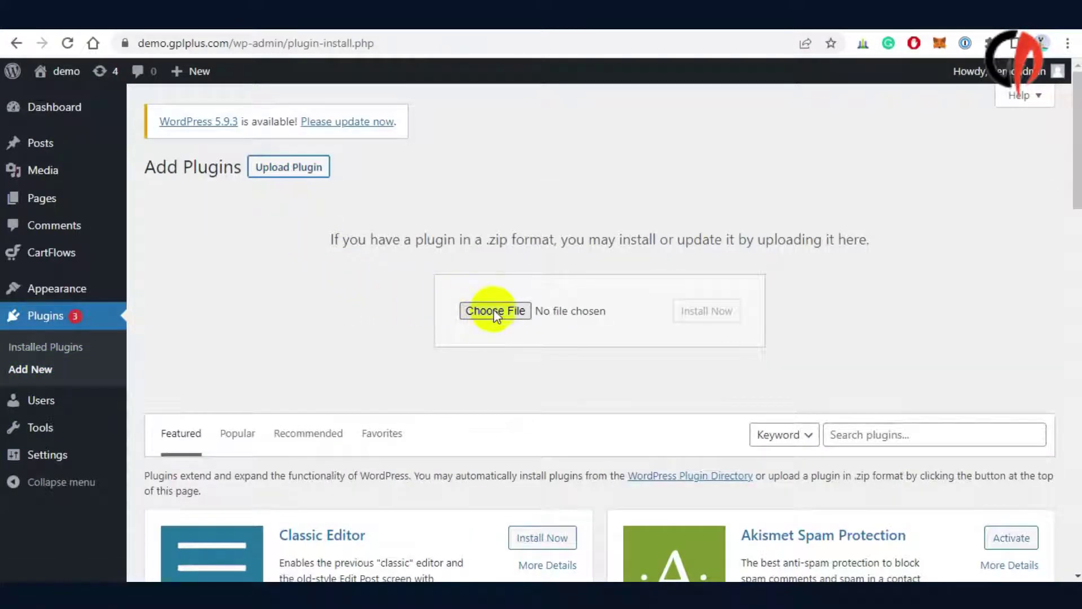
left_click(496, 314)
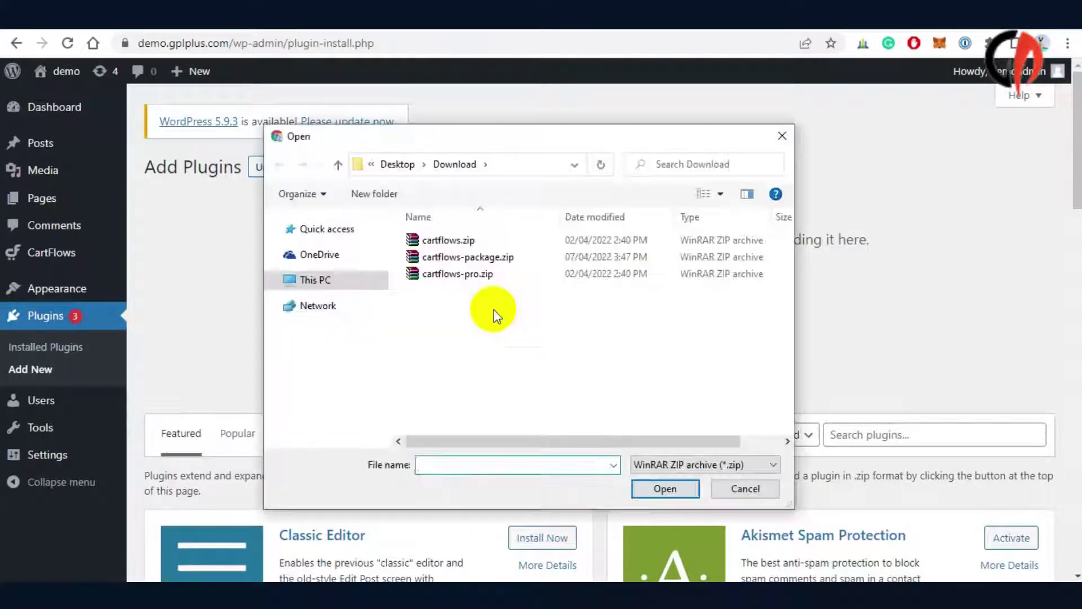
left_click(413, 275)
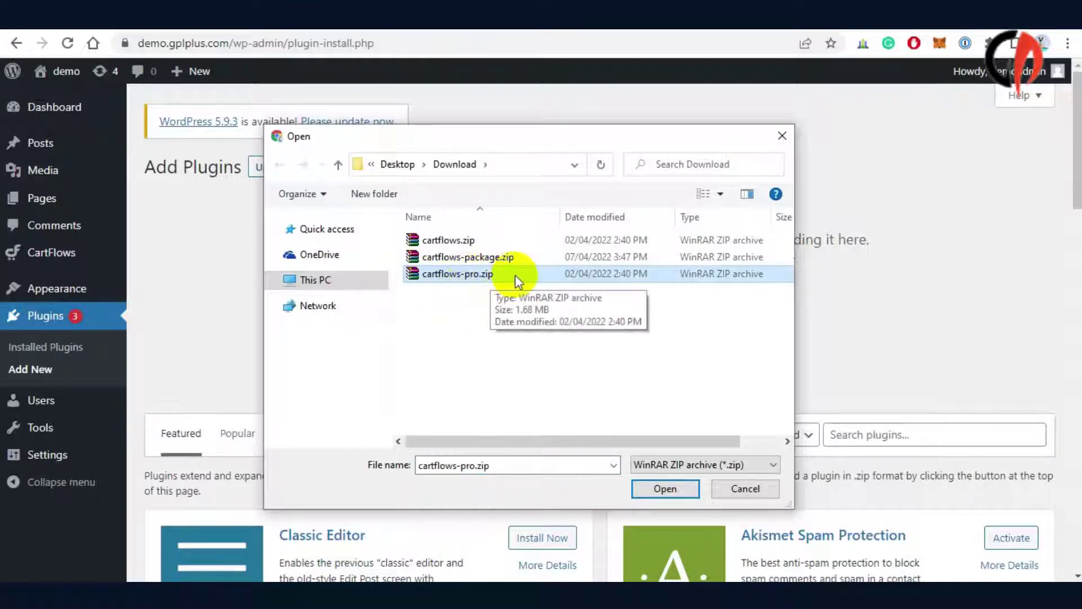
left_click(663, 489)
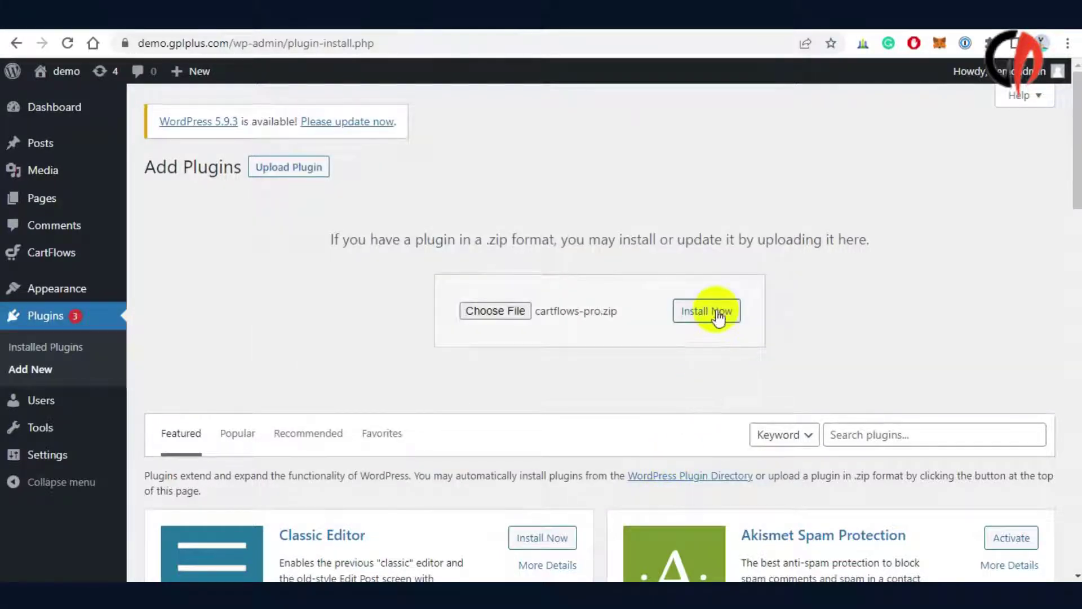
left_click(716, 314)
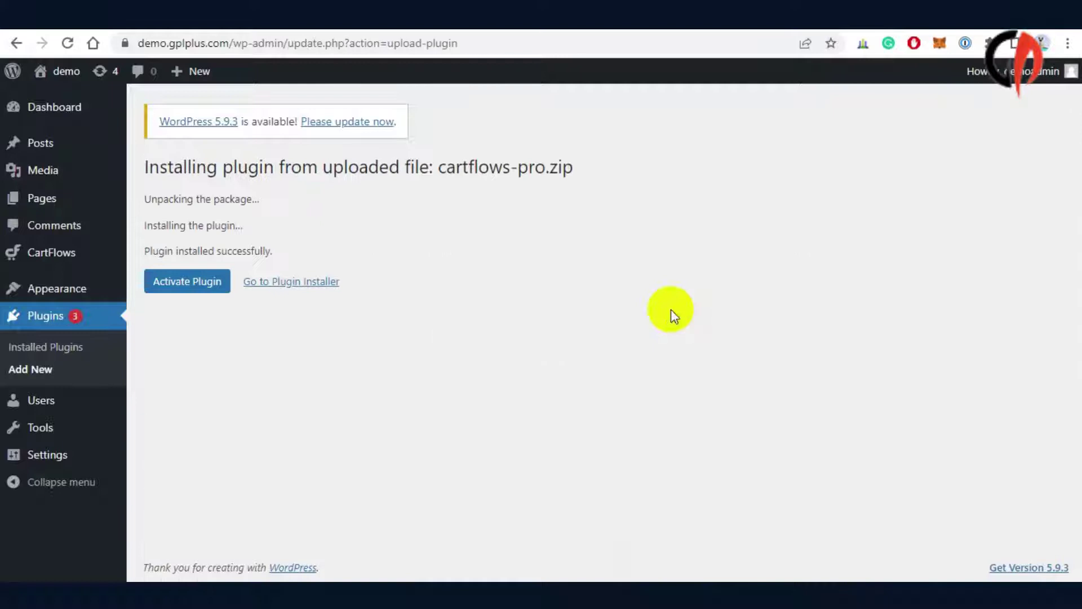
- Activate CartFlows Pro and go to the empty CartFlows Flows list
left_click(187, 287)
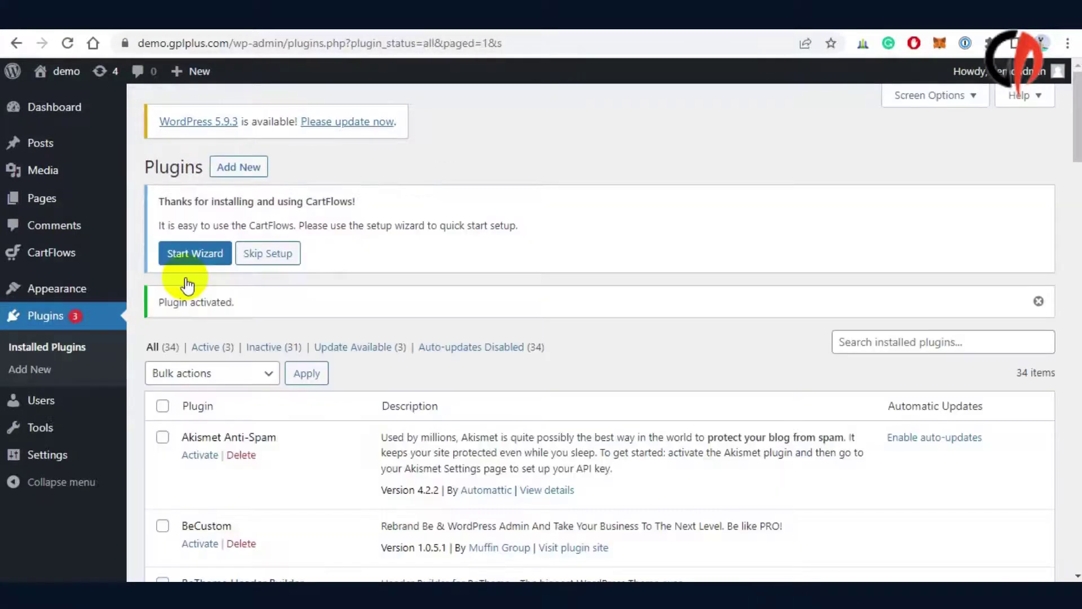
left_click_drag(153, 302, 262, 309)
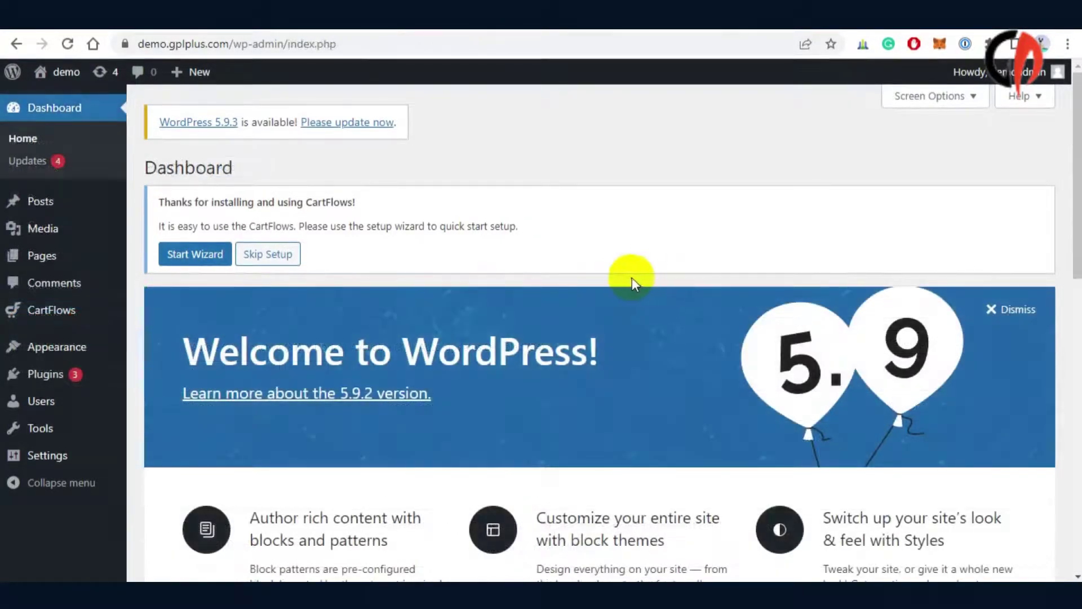
left_click(90, 295)
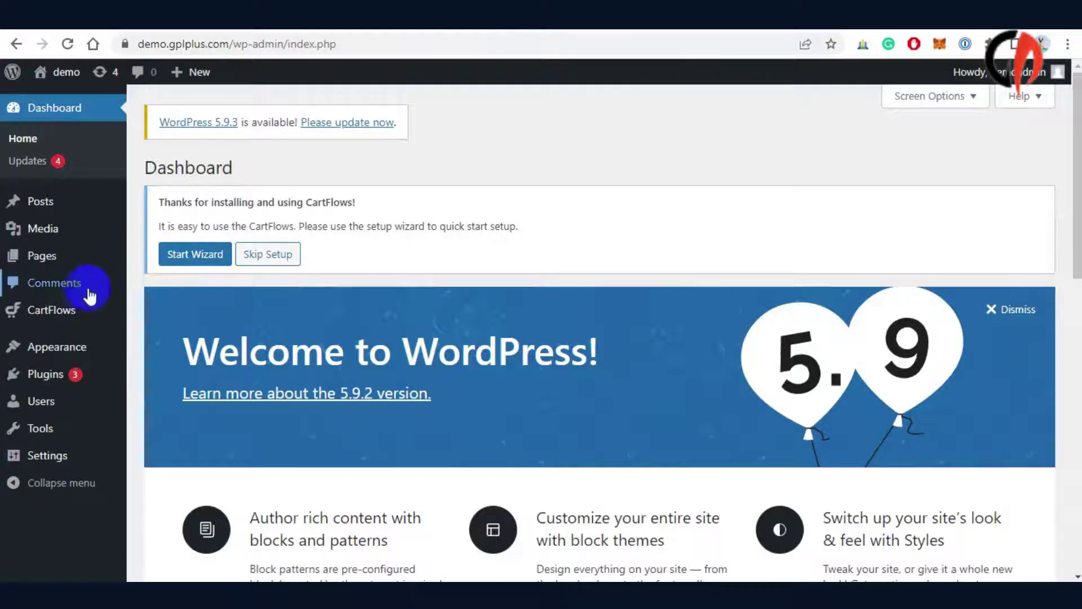
mouse_move(66, 311)
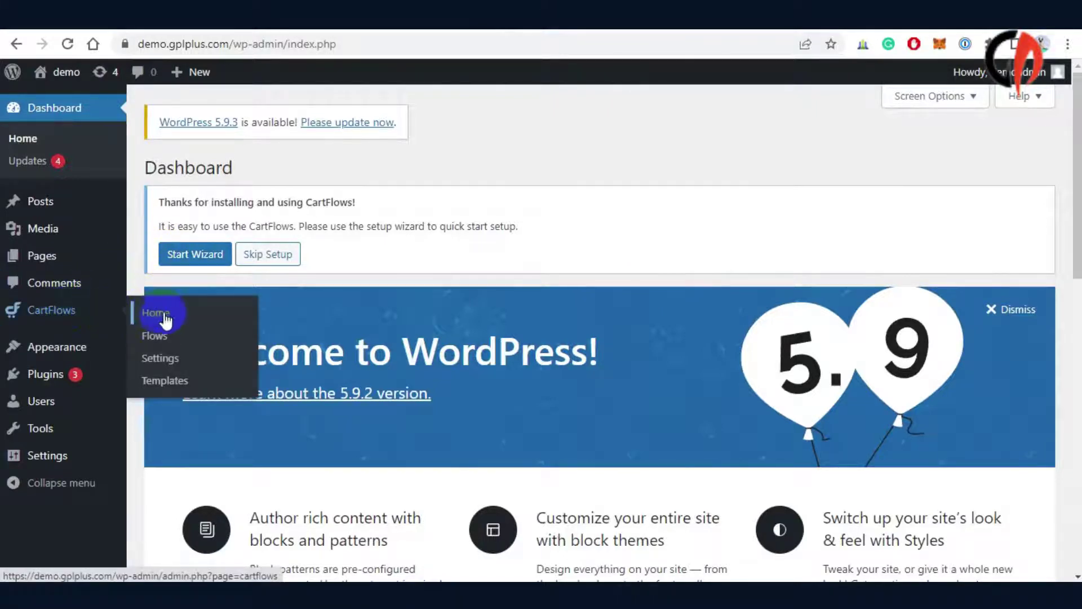
left_click(161, 338)
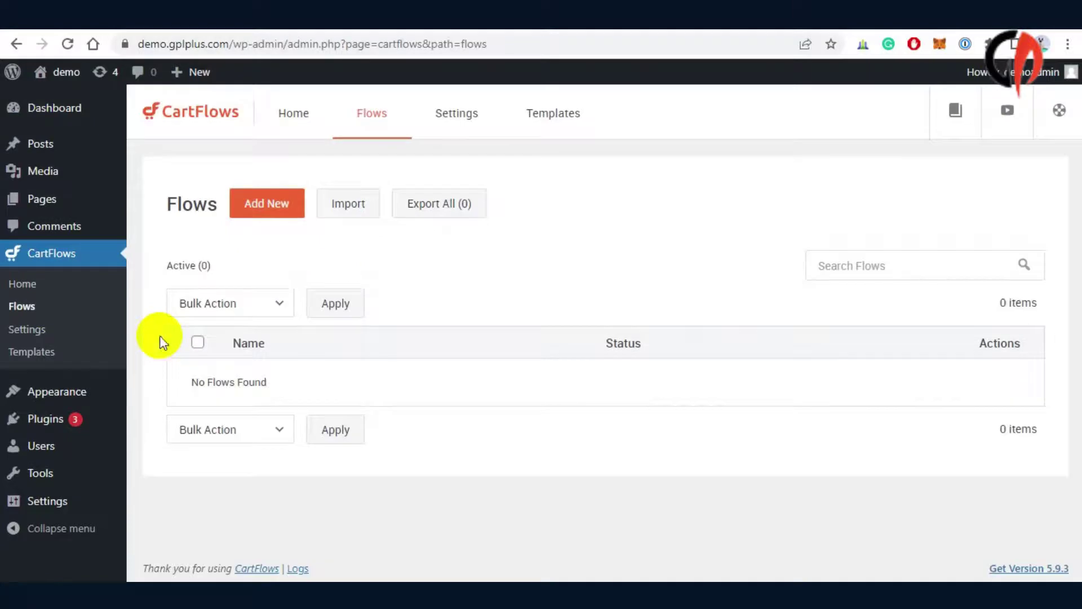
- Create a blank flow from scratch named 'Flow test' and open its designer
left_click(264, 204)
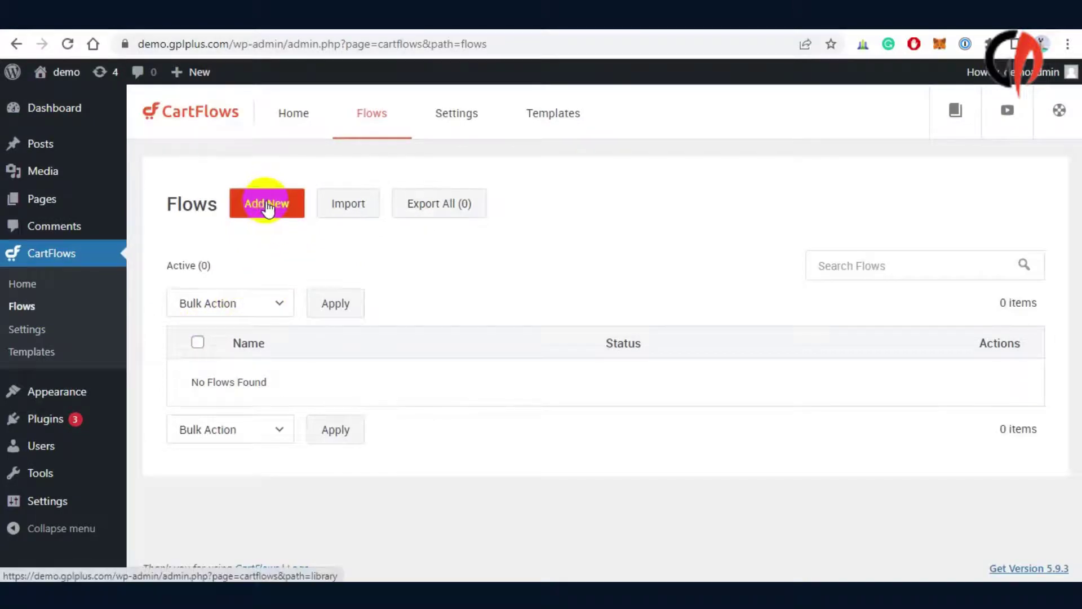
left_click(267, 207)
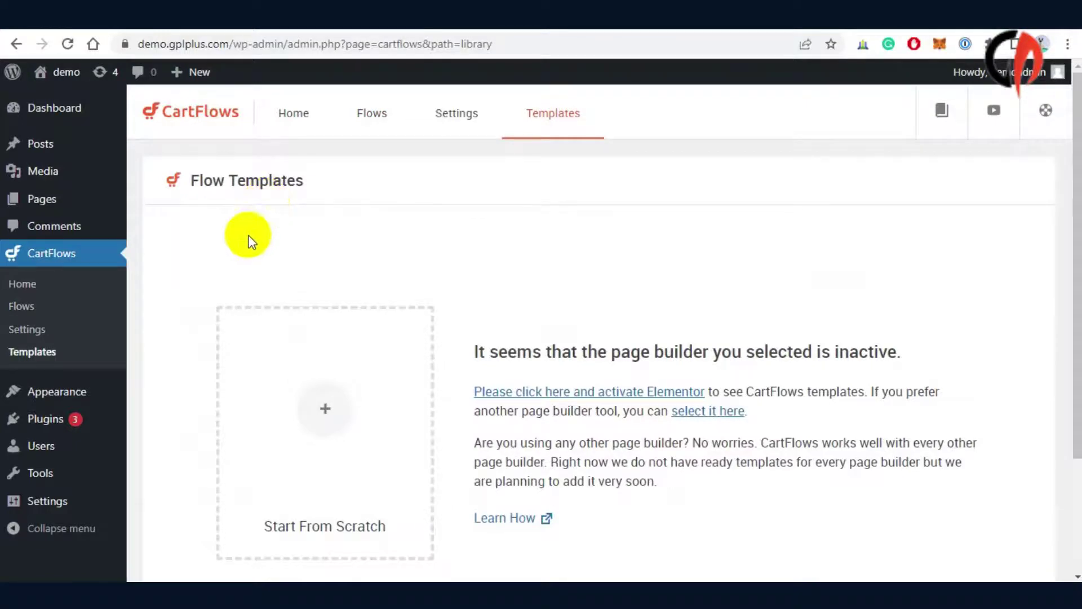
scroll(226, 253, "down", 3)
left_click(327, 329)
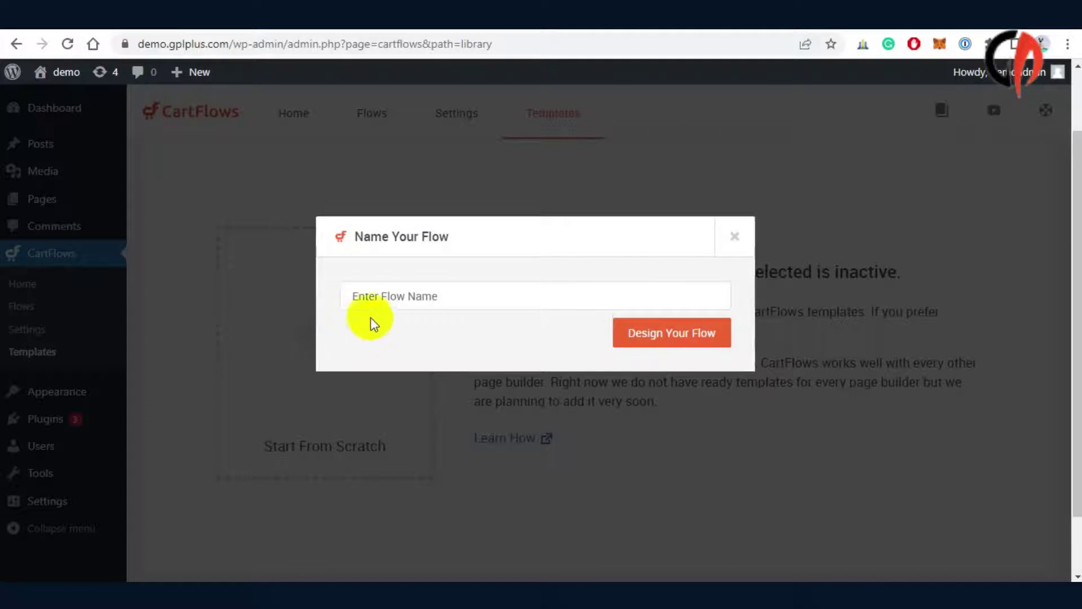
left_click(418, 294)
type("Flow test")
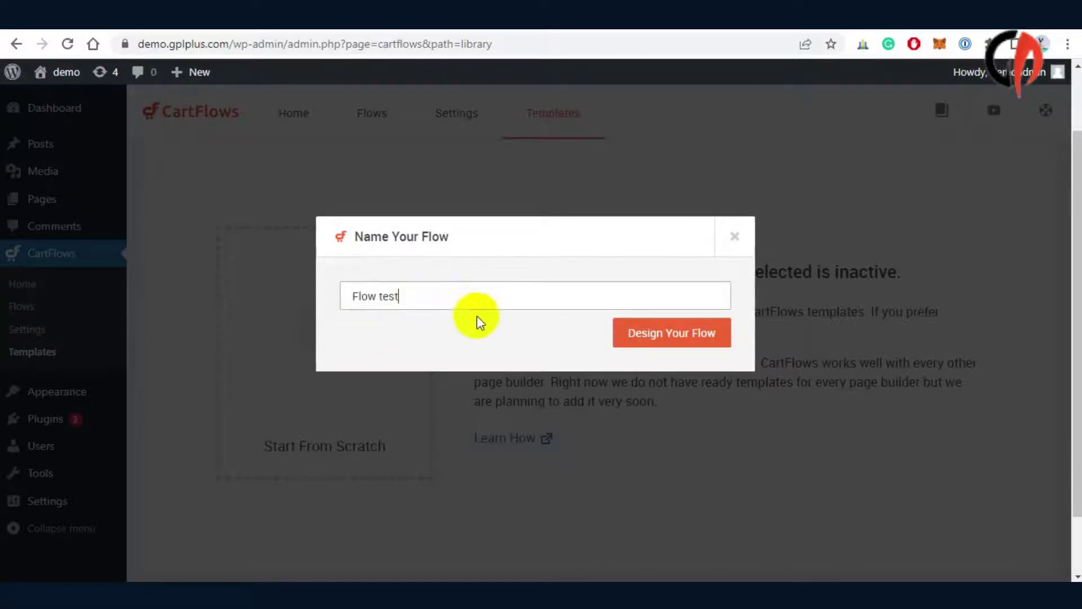
left_click(654, 336)
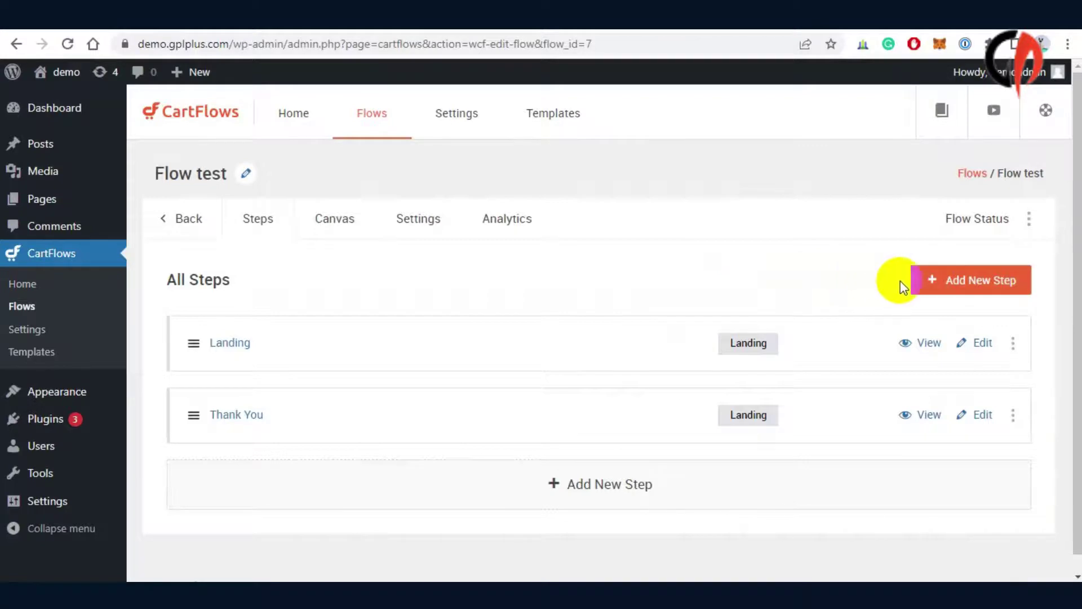
- Add a new step using the third pro Upsell (Woo) template
left_click(956, 283)
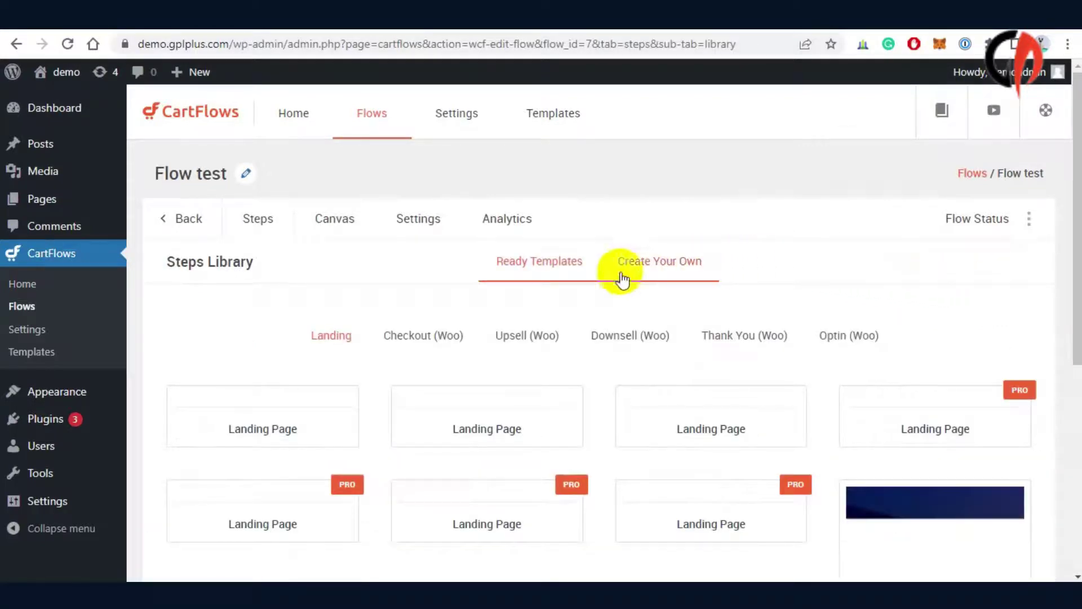
left_click(518, 337)
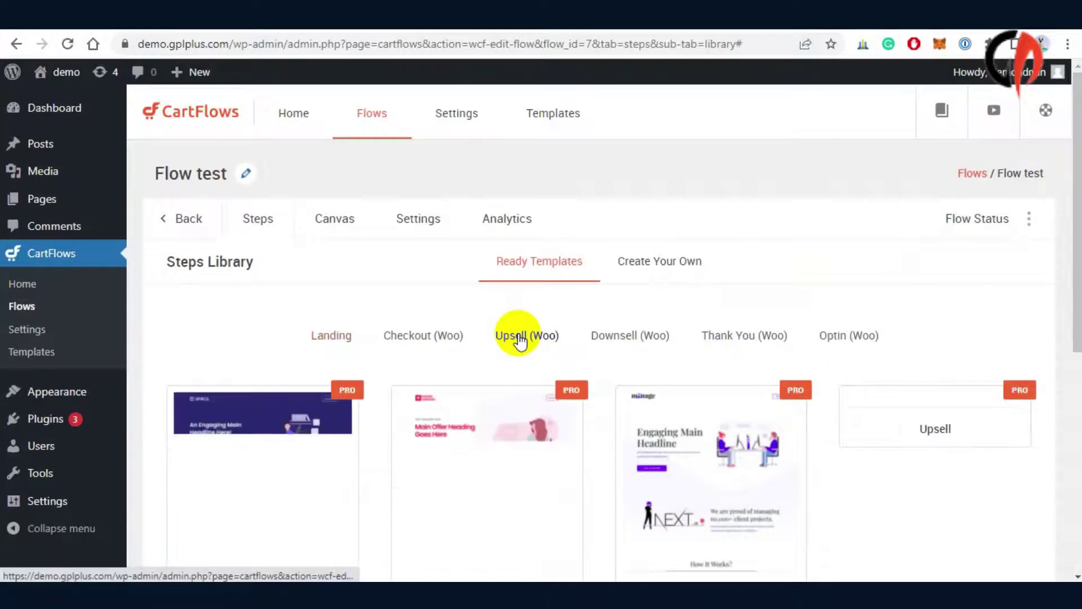
scroll(517, 334, "down", 3)
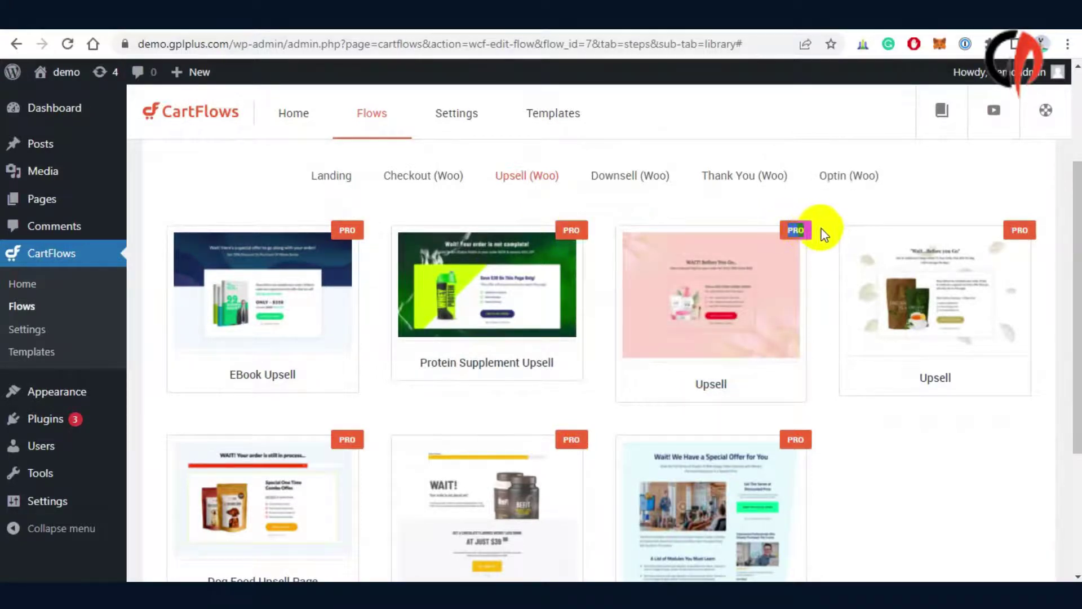
mouse_move(701, 241)
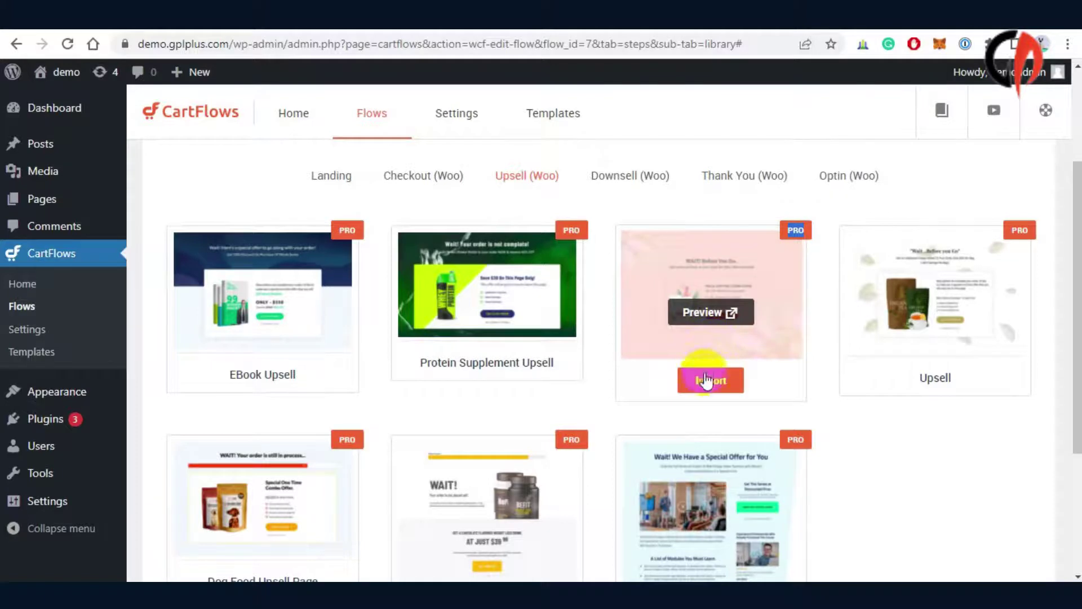
left_click(707, 381)
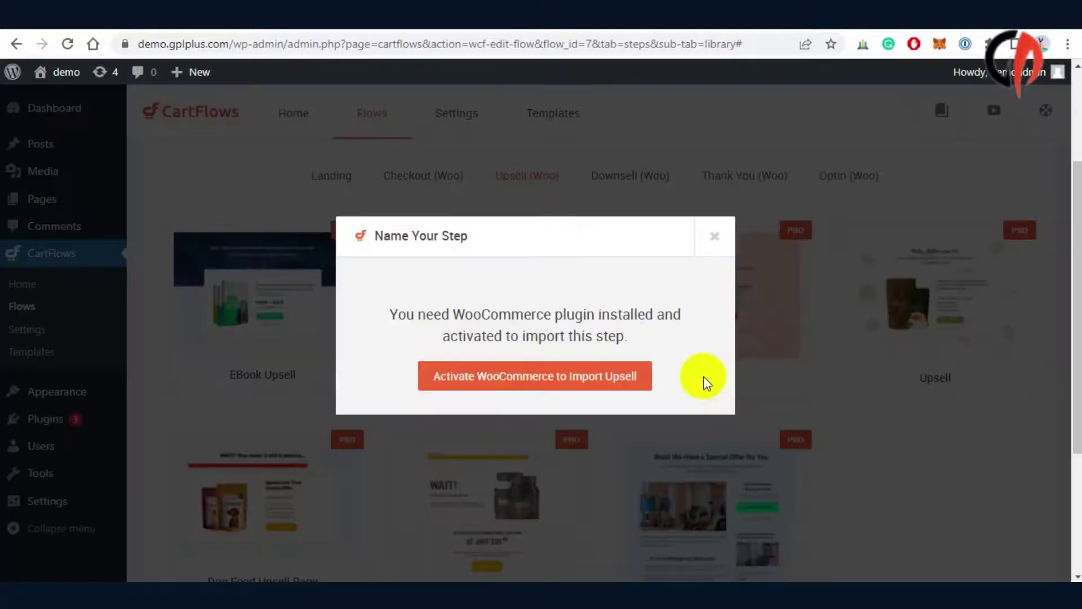
- Activate WooCommerce, then import the step named 'Upsell test'
left_click(520, 384)
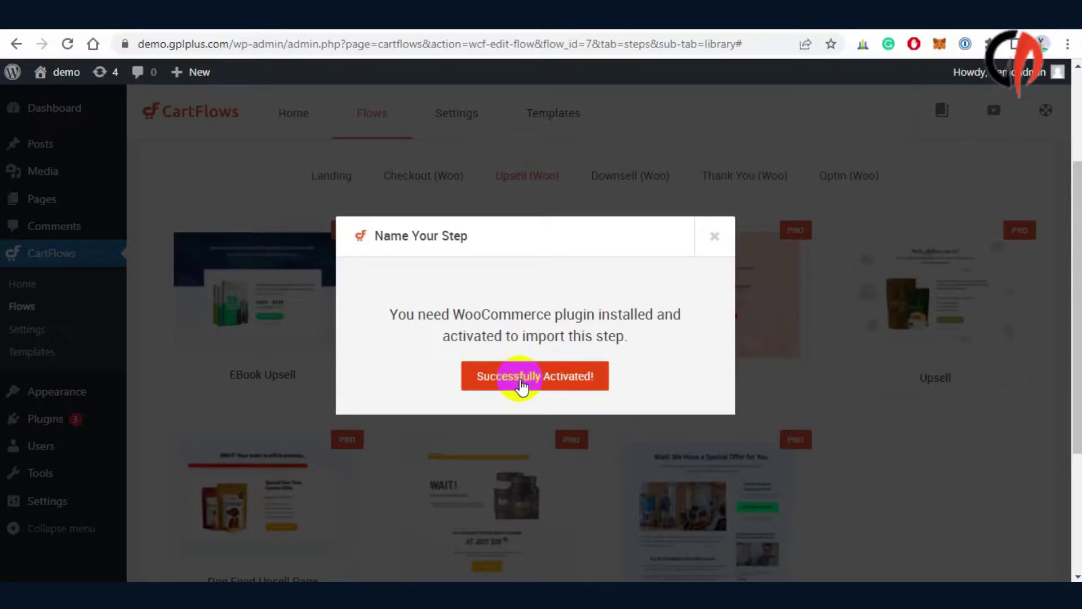
left_click(521, 385)
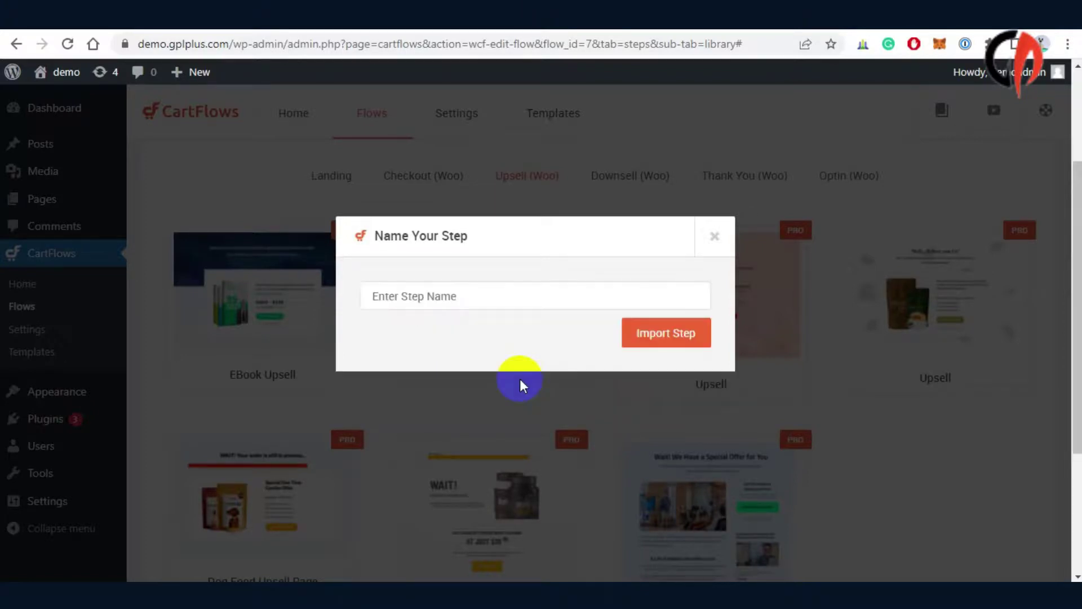
left_click(494, 300)
type("Upsell test")
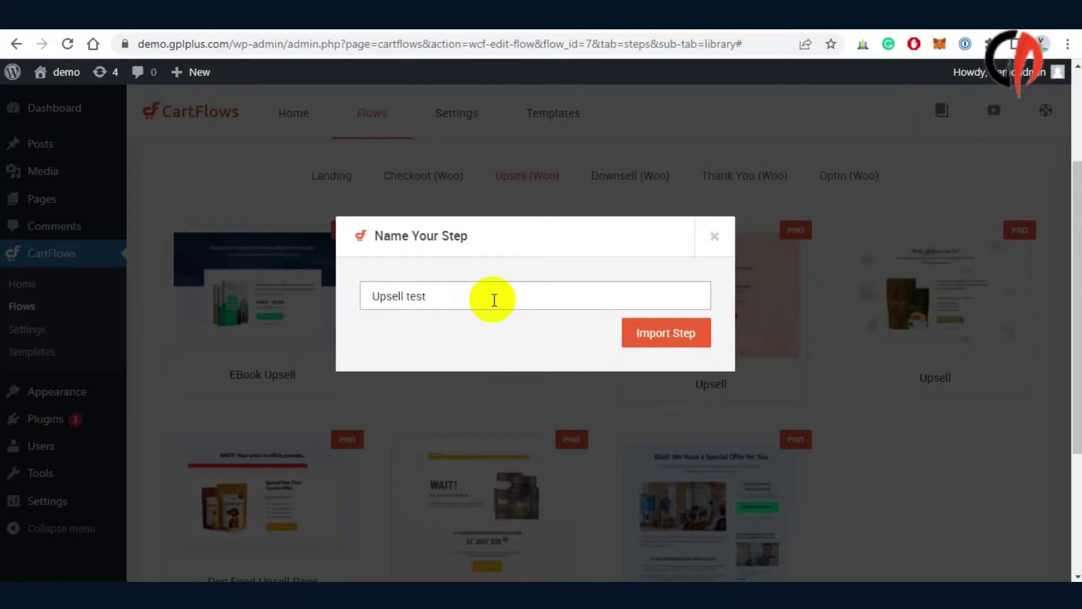
left_click(664, 335)
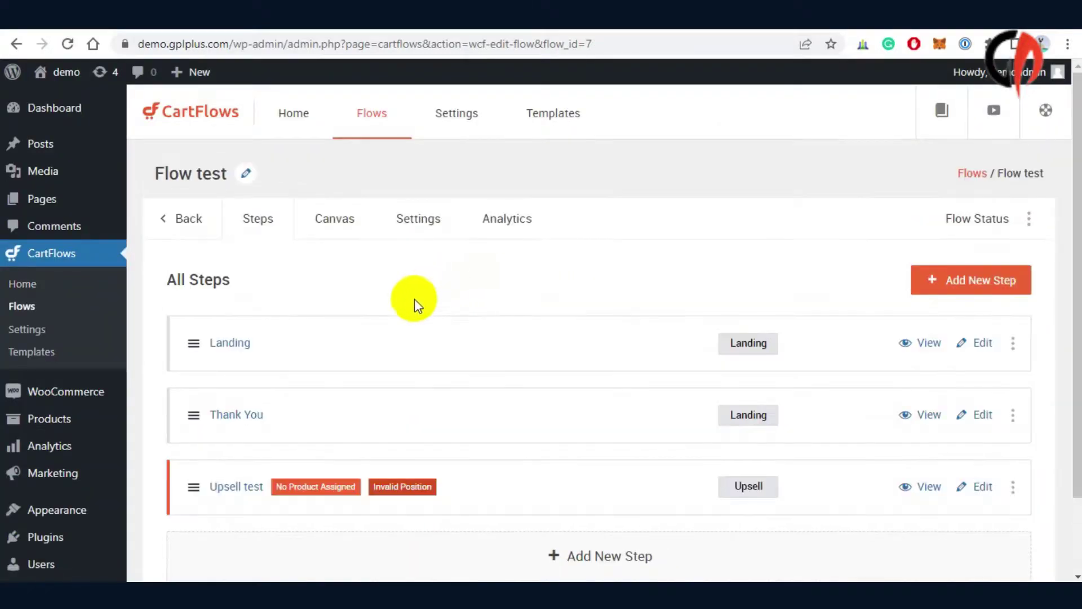
scroll(414, 299, "down", 2)
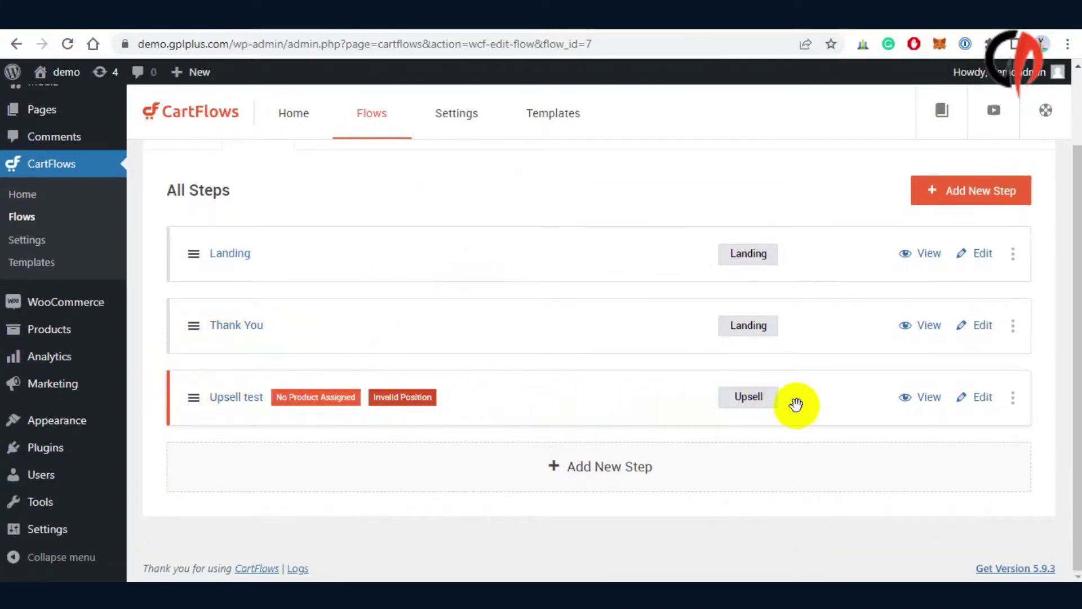
scroll(788, 401, "up", 2)
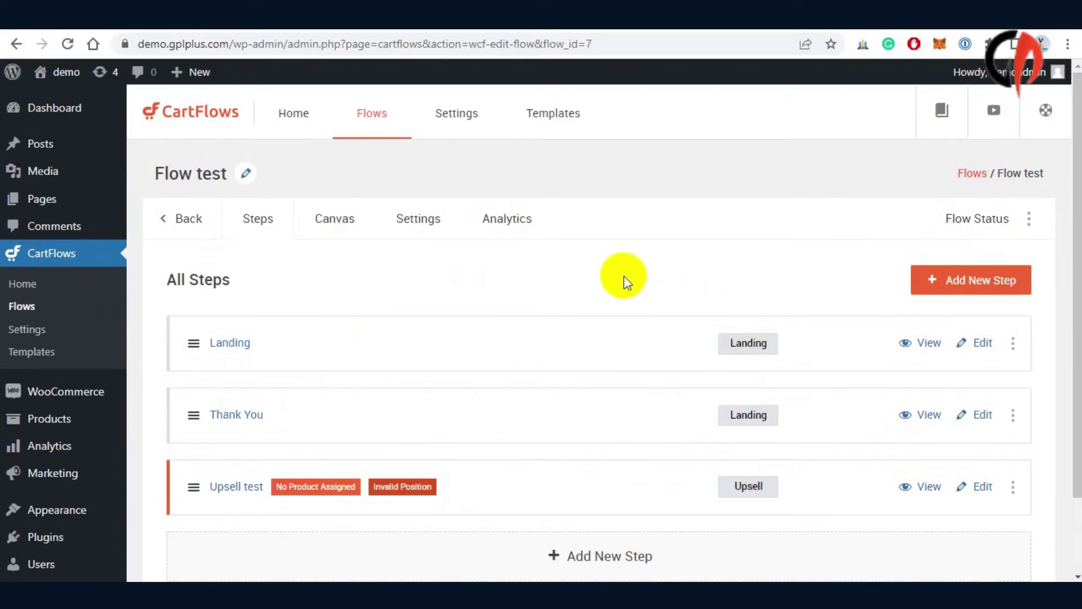